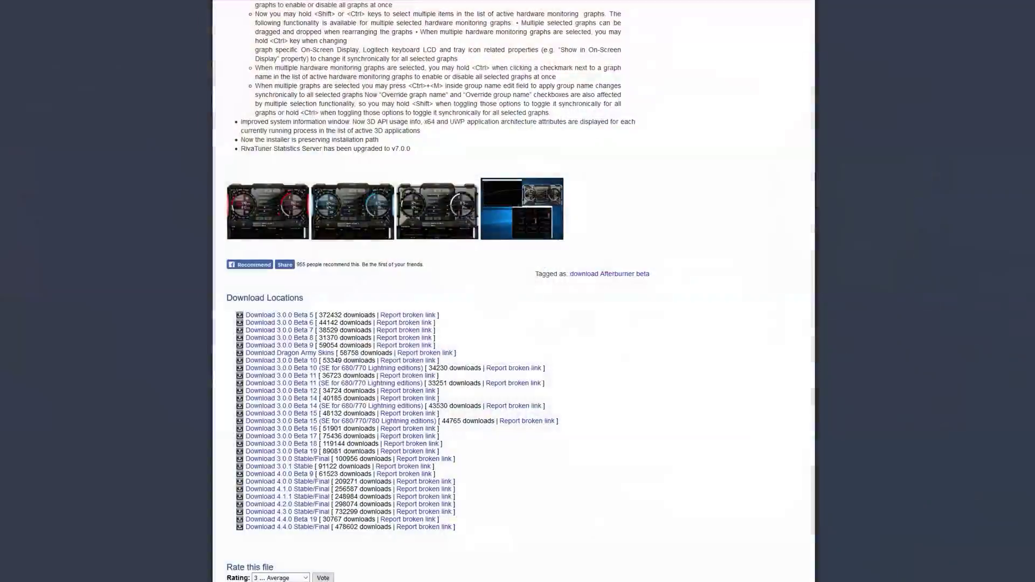
Step: Scroll the Guru3D MSI Afterburner 4.4.0 download page down to the Download Locations list
scroll(107, 222, up, 10)
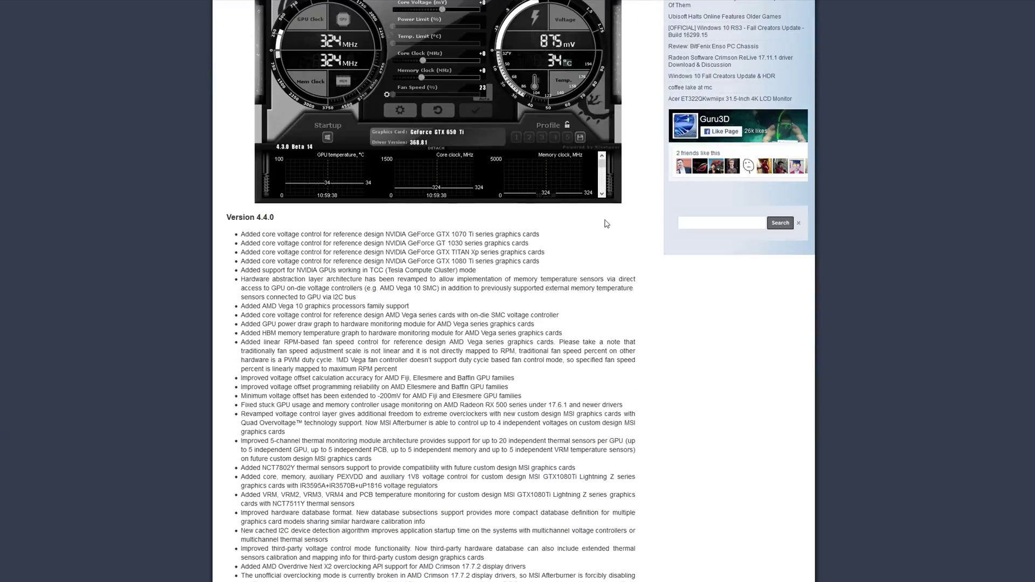
scroll(523, 219, down, 10)
scroll(523, 219, down, 15)
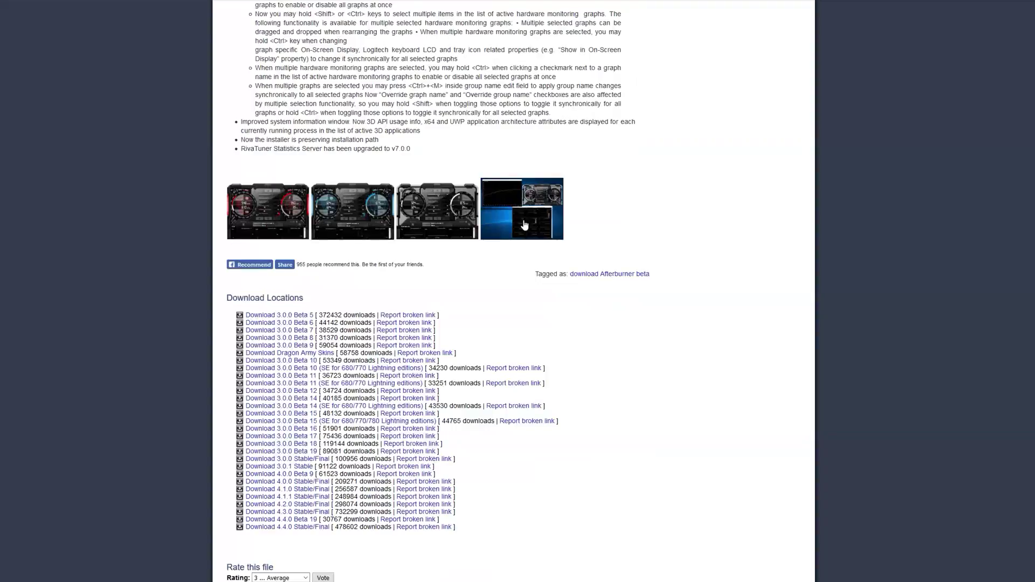
scroll(345, 231, up, 4)
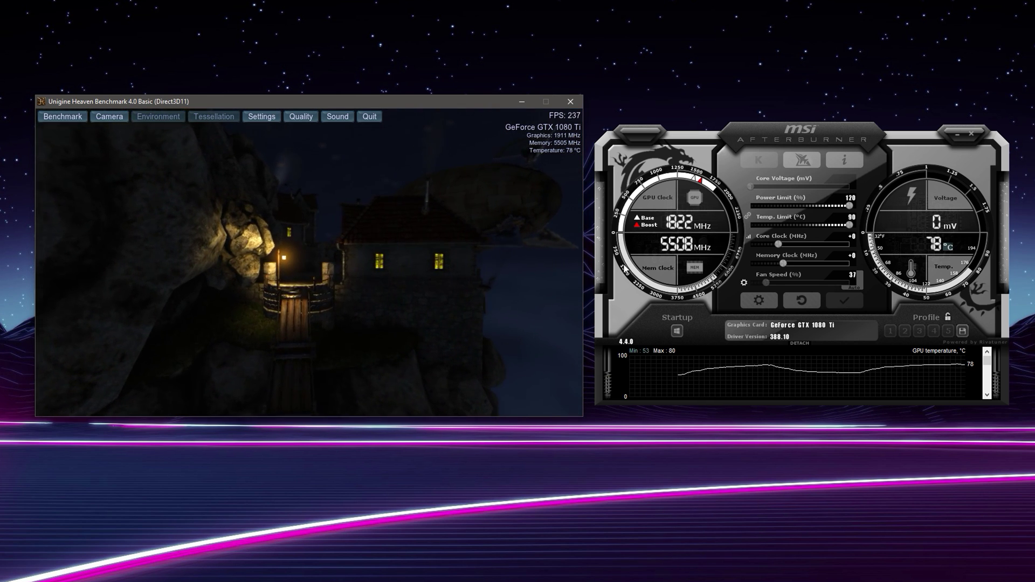
Step: Apply the Dark Flat Skin (BIG EDITION) by GrumD, nudge the window higher, and launch File Explorer
click(757, 301)
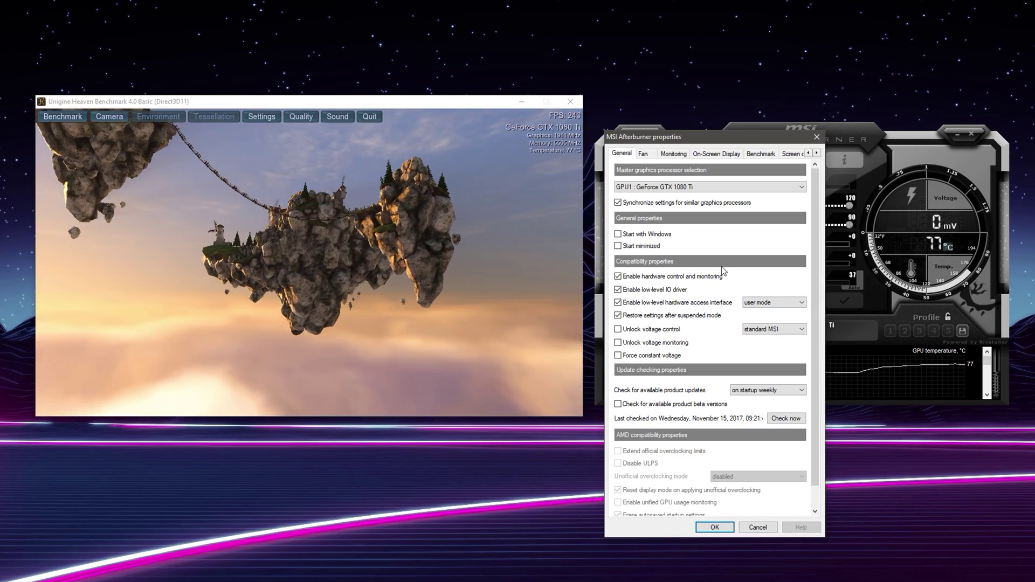
click(815, 139)
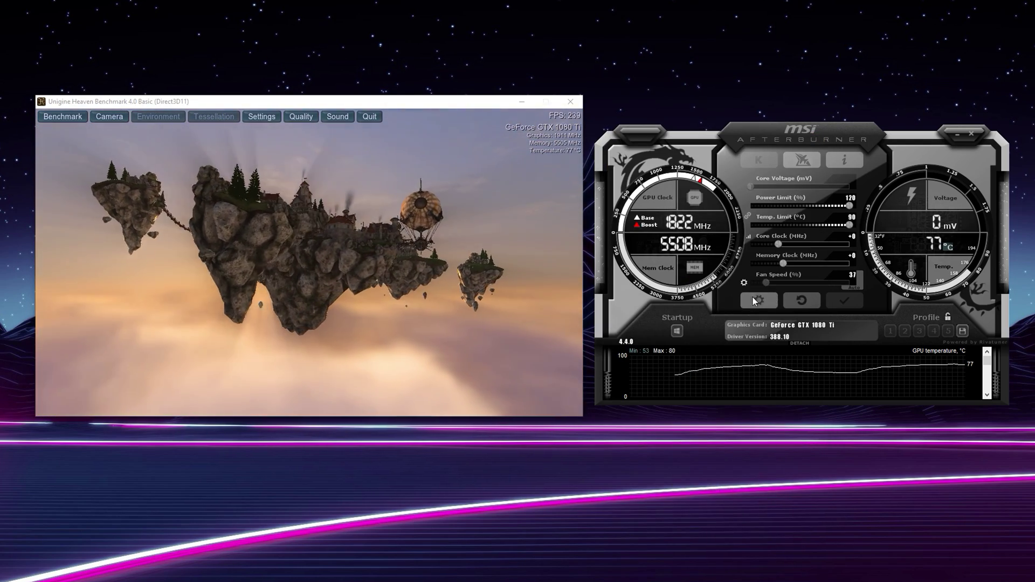
click(762, 301)
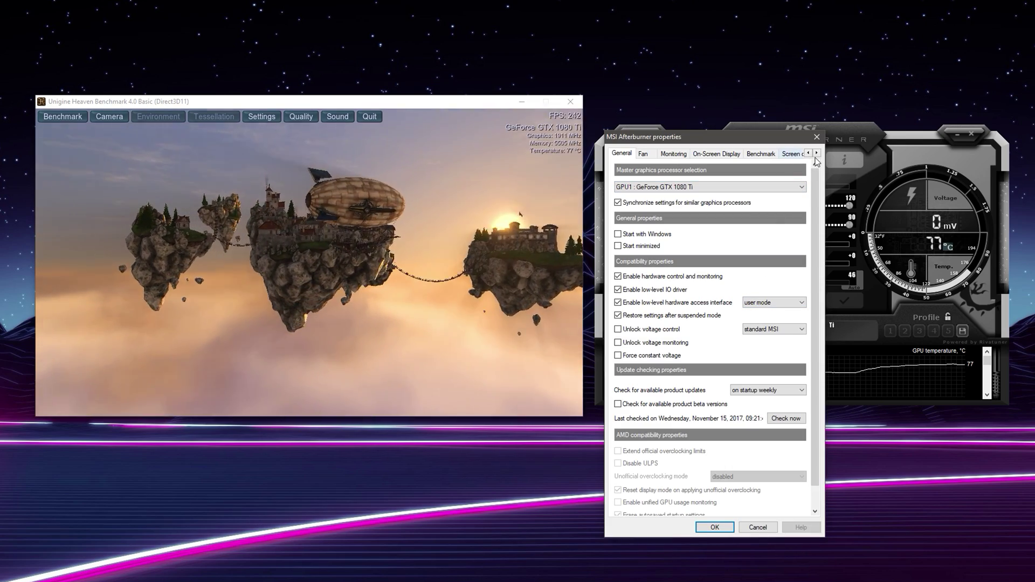
click(817, 153)
click(816, 153)
click(817, 153)
click(816, 154)
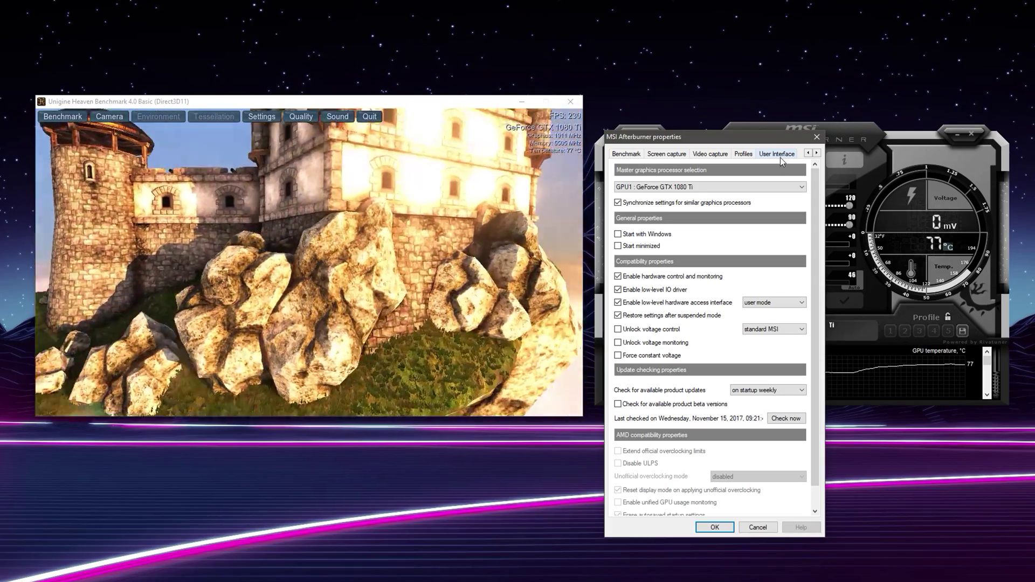
click(780, 157)
click(798, 312)
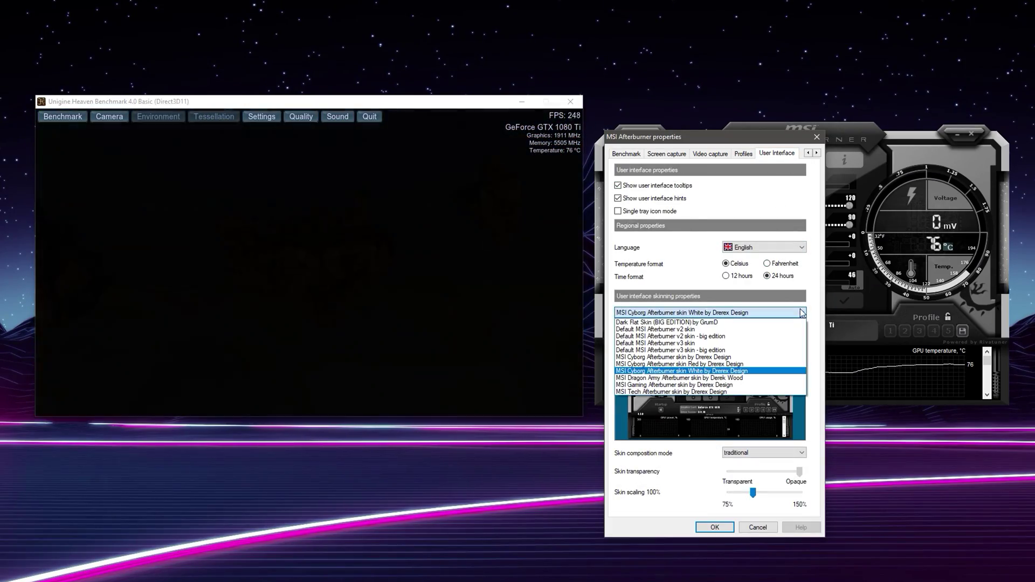
click(684, 323)
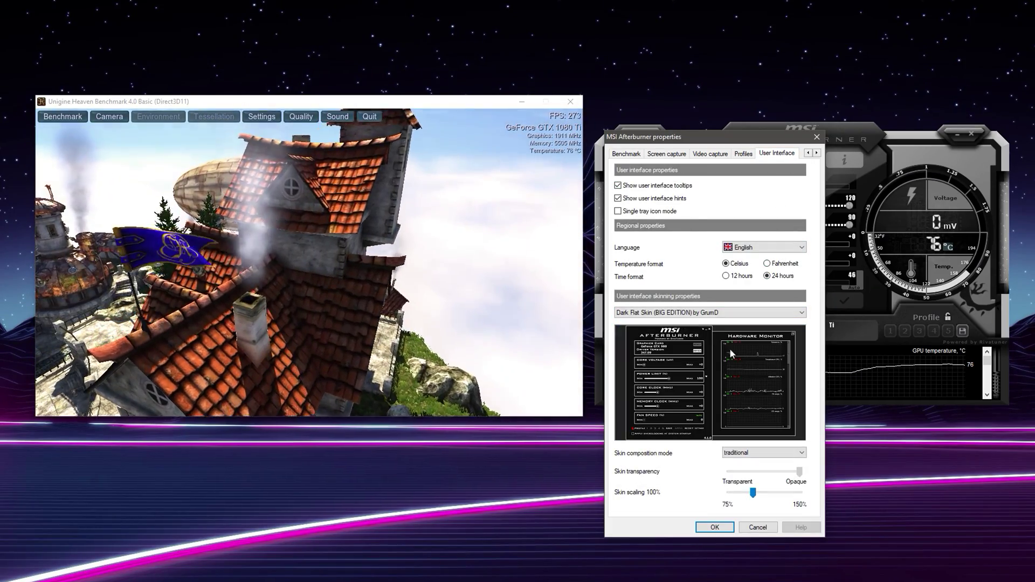
click(713, 528)
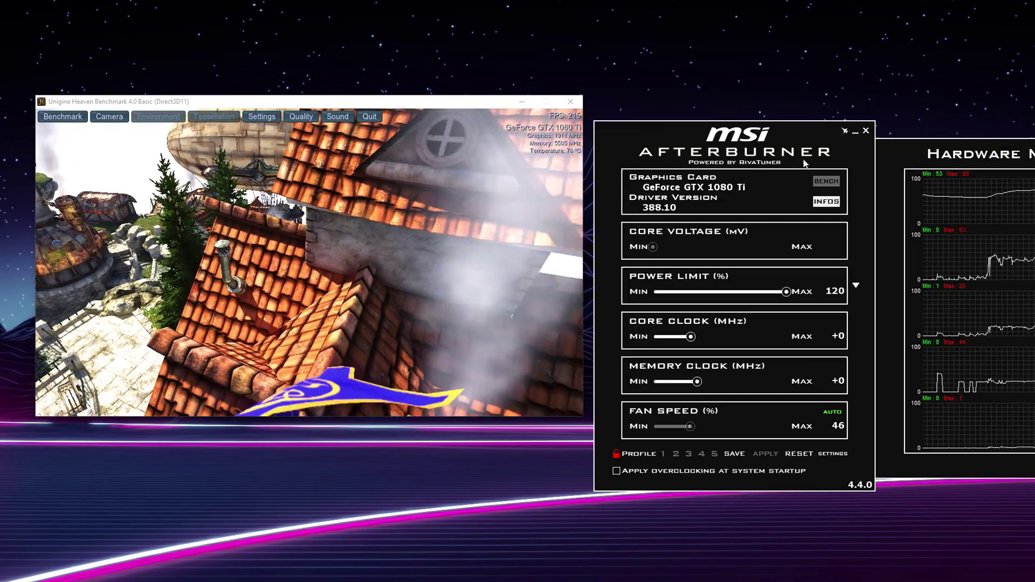
drag(802, 146, 798, 98)
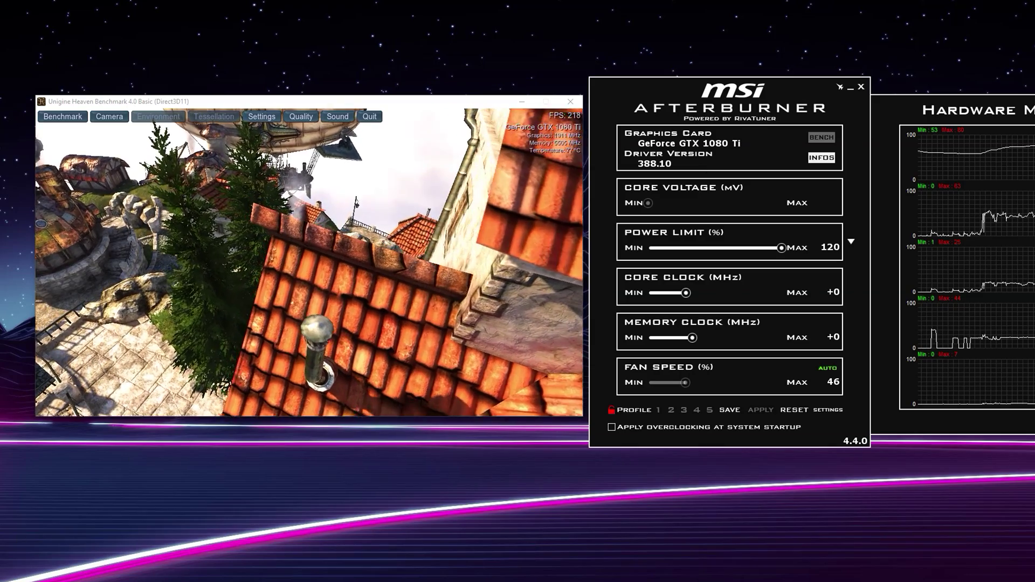
key(super+e)
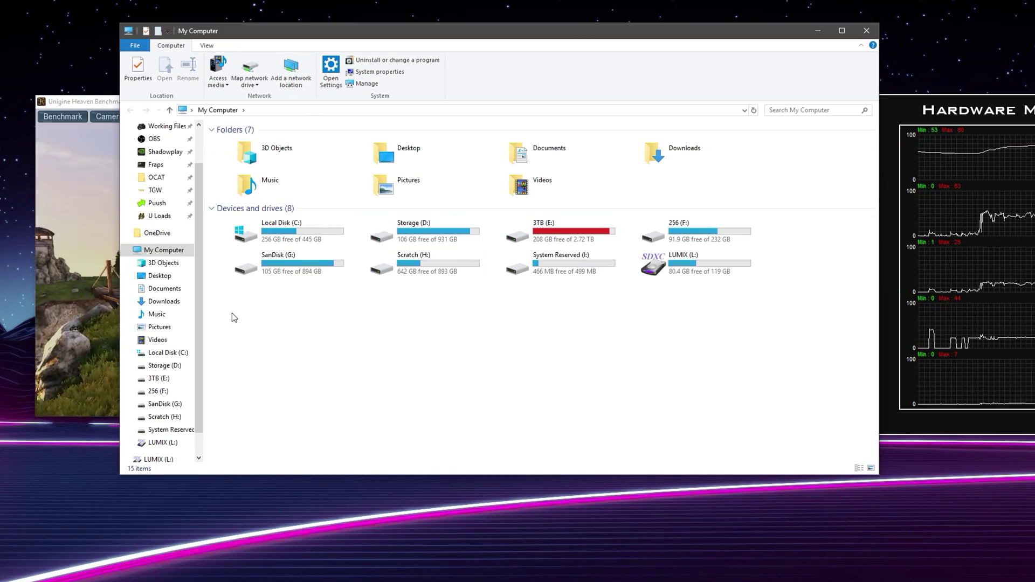
Step: Browse to C:\Program Files (x86)\MSI Afterburner\Skins to view the skin files, then close Explorer
click(167, 352)
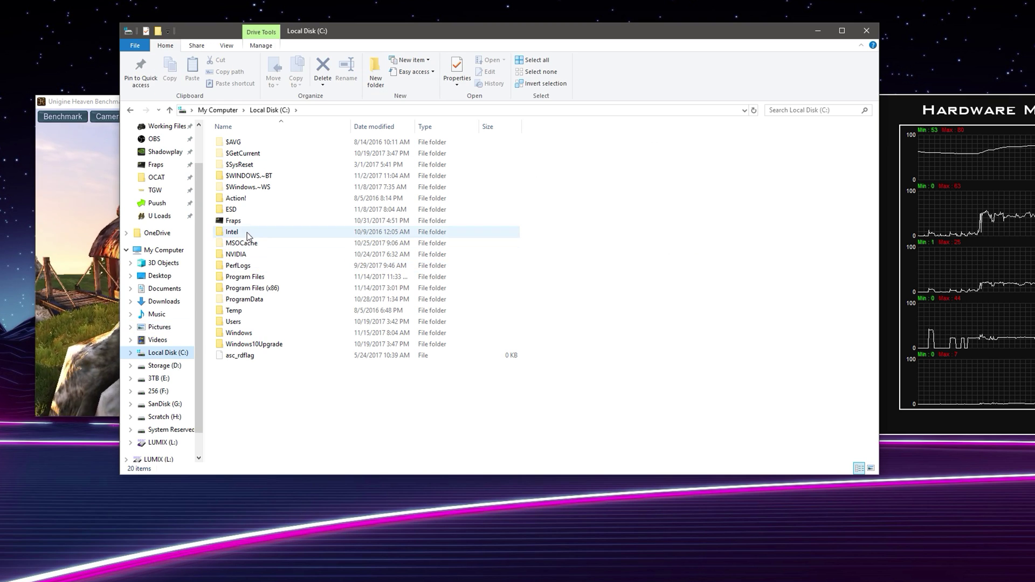
double_click(259, 289)
scroll(279, 287, down, 7)
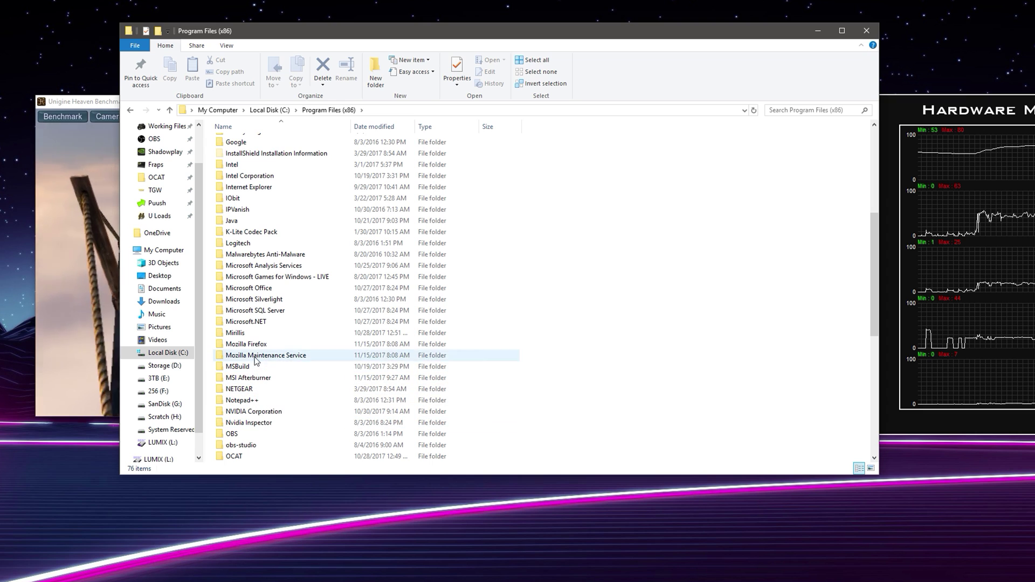
double_click(256, 379)
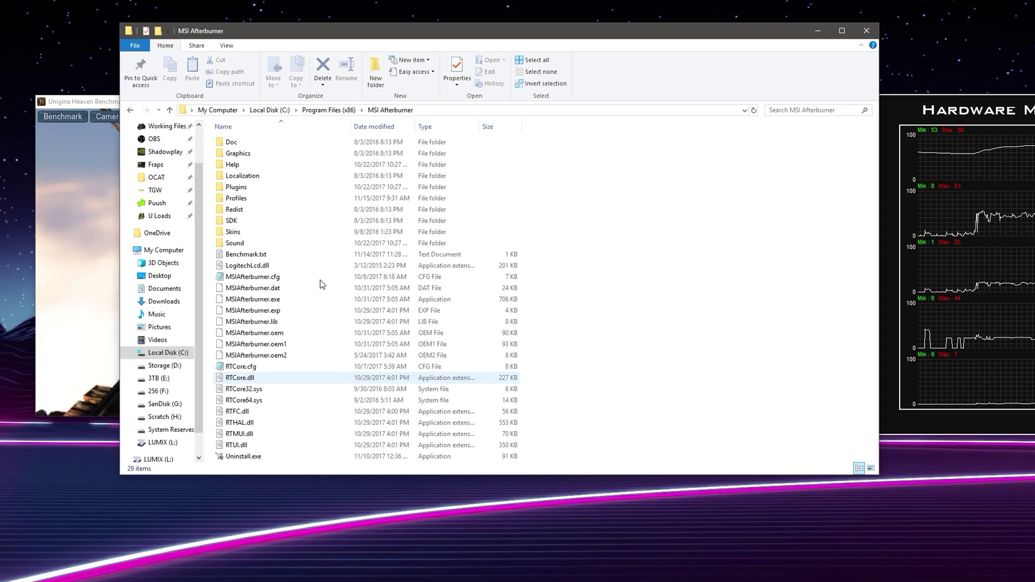
double_click(235, 234)
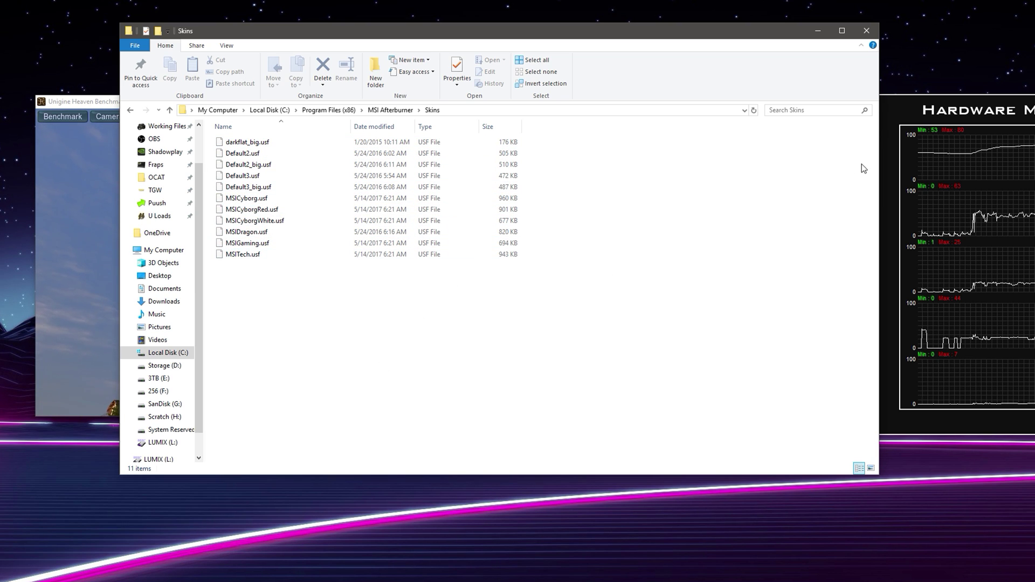
click(872, 31)
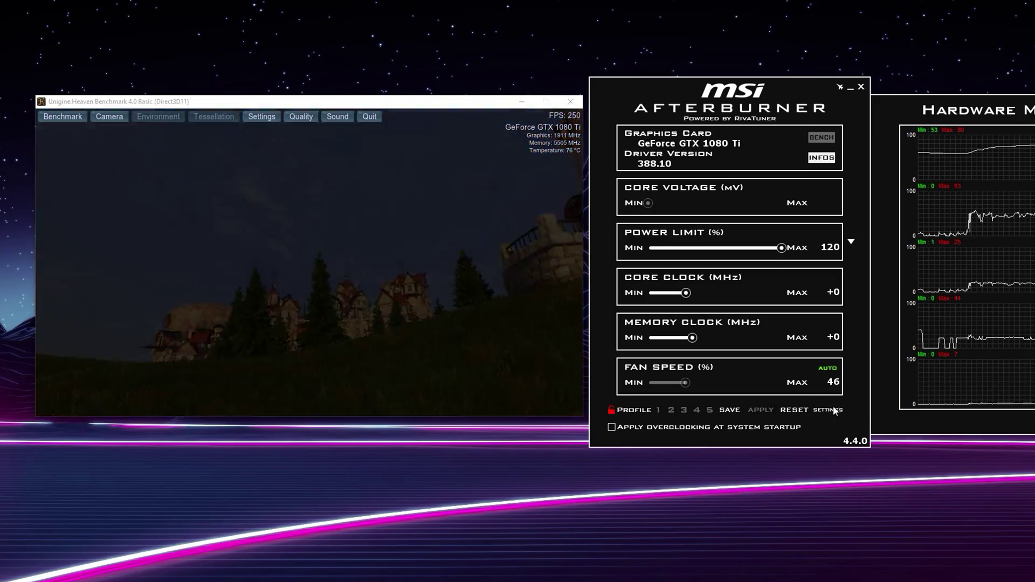
Step: Enable Start with Windows, Start minimized, voltage control and voltage monitoring unlocks, then restart Afterburner
click(829, 411)
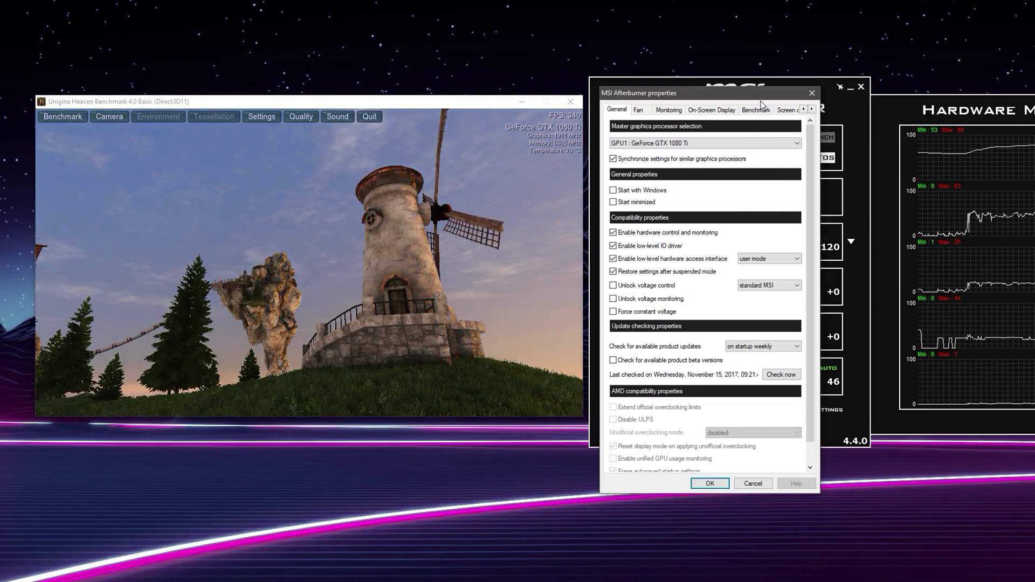
click(618, 192)
click(632, 204)
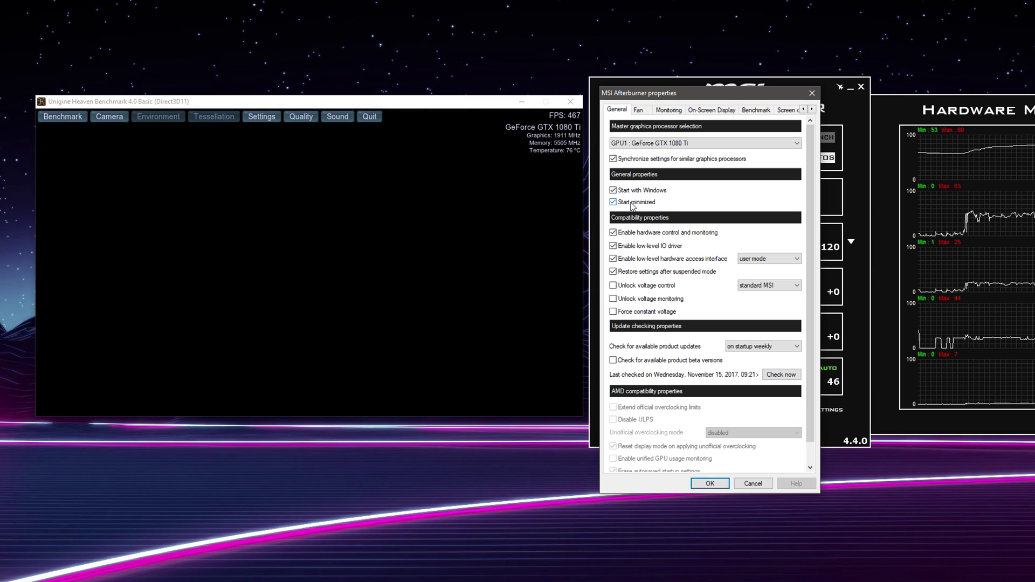
click(641, 286)
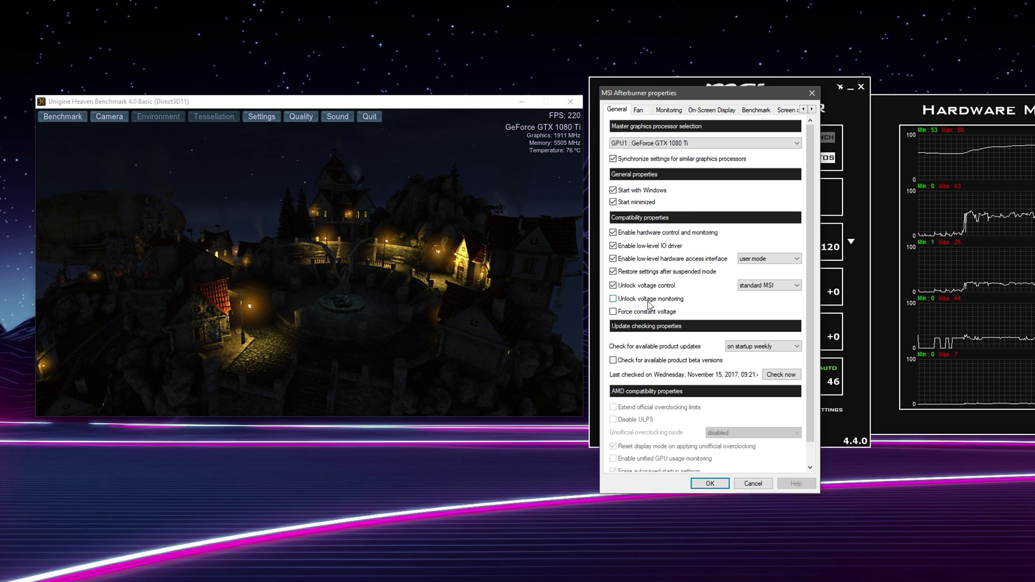
click(649, 300)
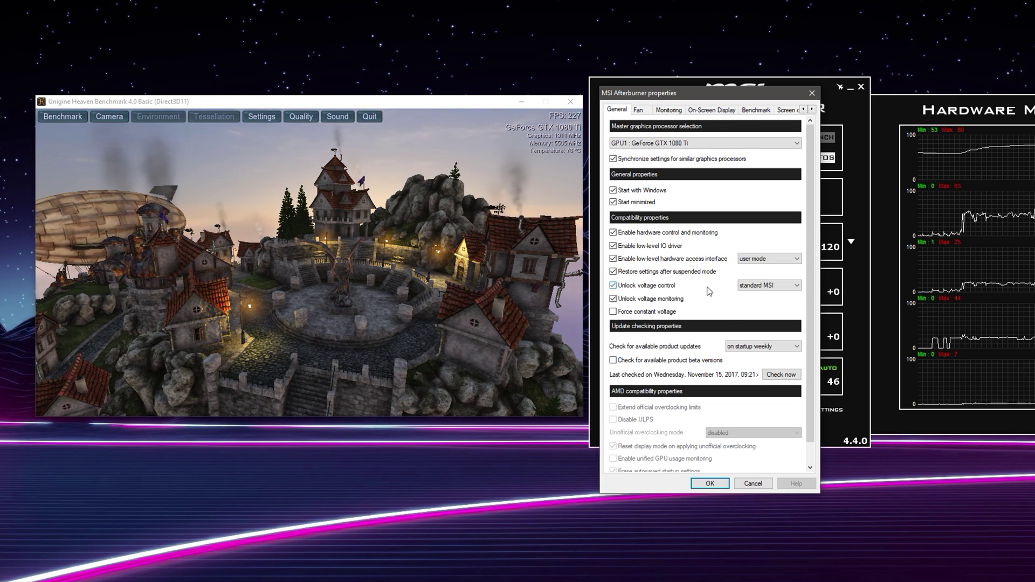
click(711, 484)
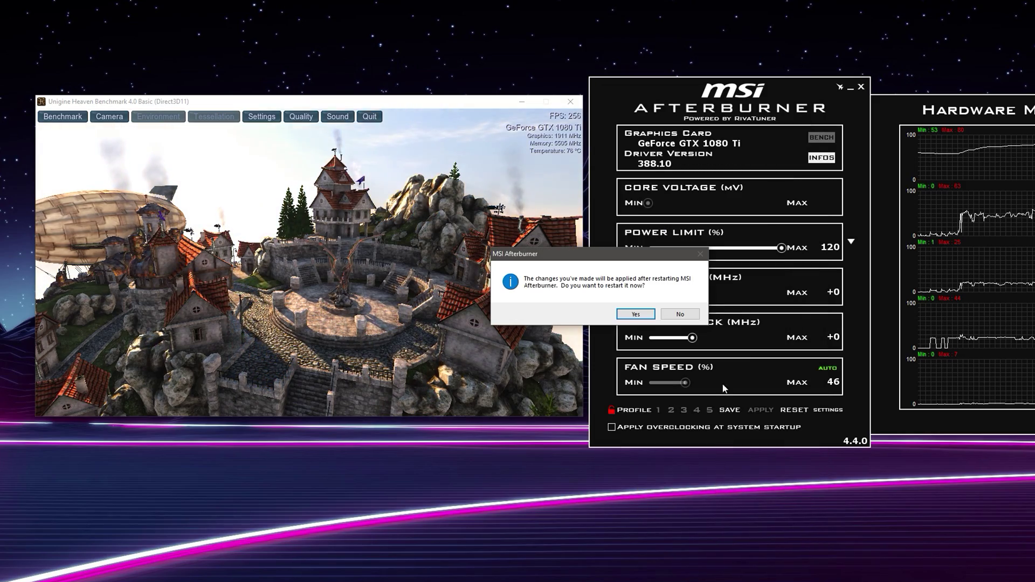
click(636, 314)
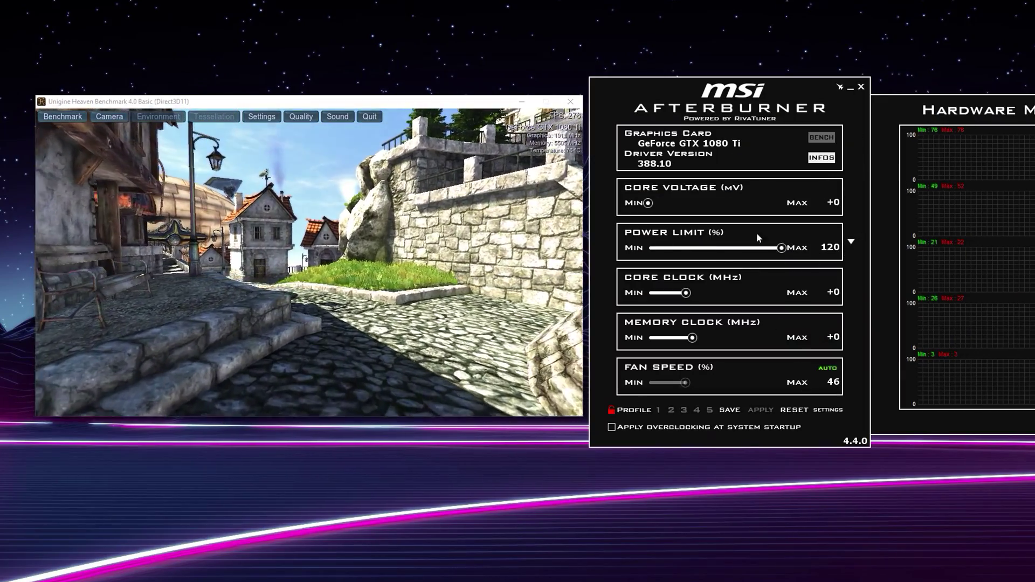
Step: Raise the core voltage from +0 to +42 and bring up the Afterburner properties window
drag(649, 204, 593, 205)
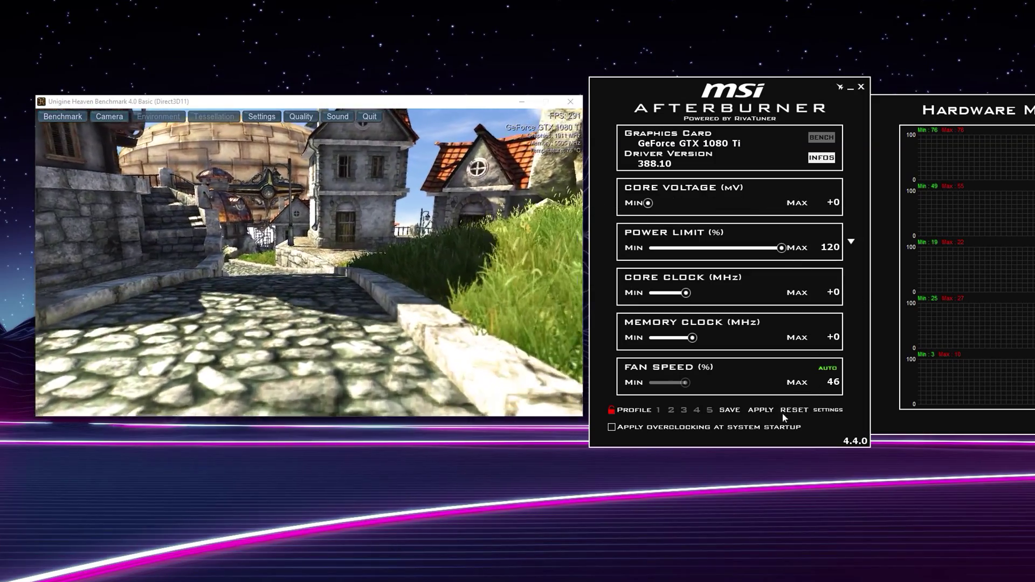
click(829, 411)
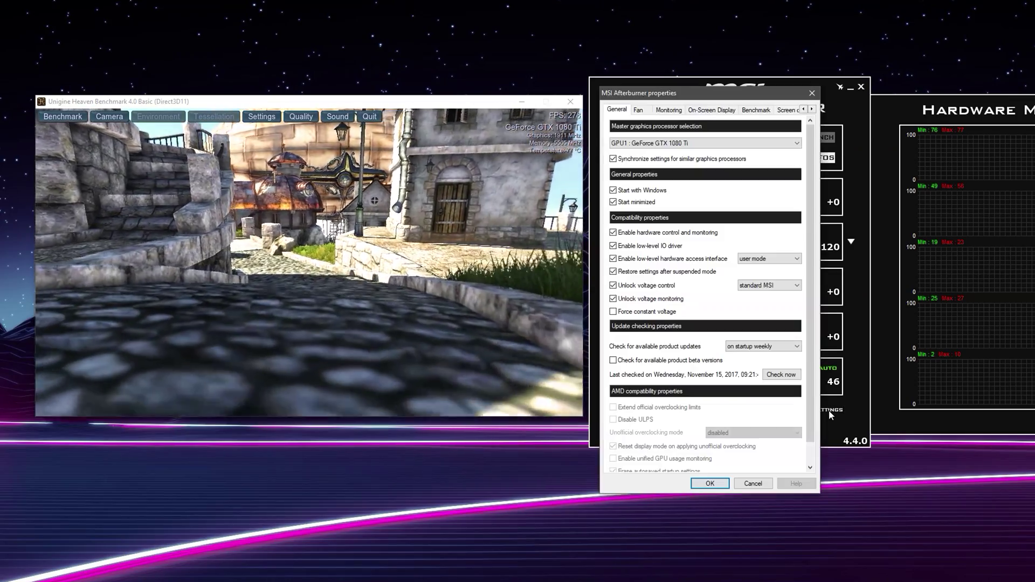
Step: Turn on user-defined software automatic fan control on the Fan page and confirm with OK
click(642, 111)
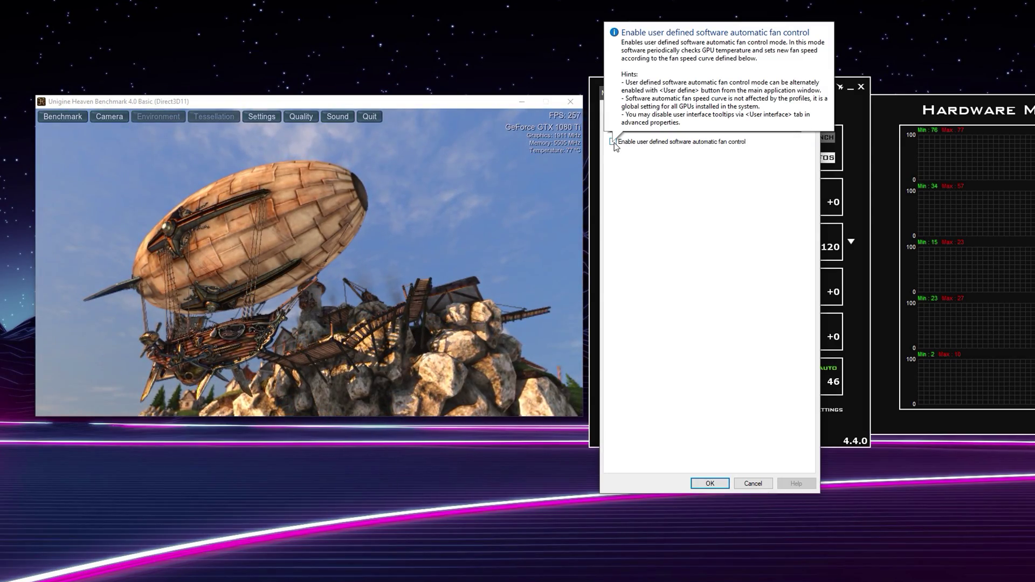
click(613, 143)
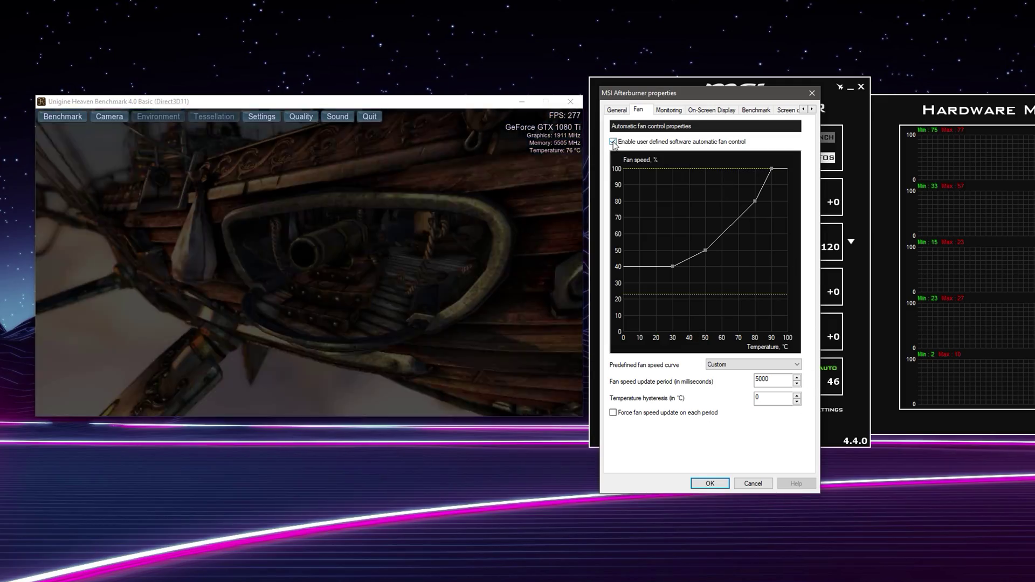
click(710, 483)
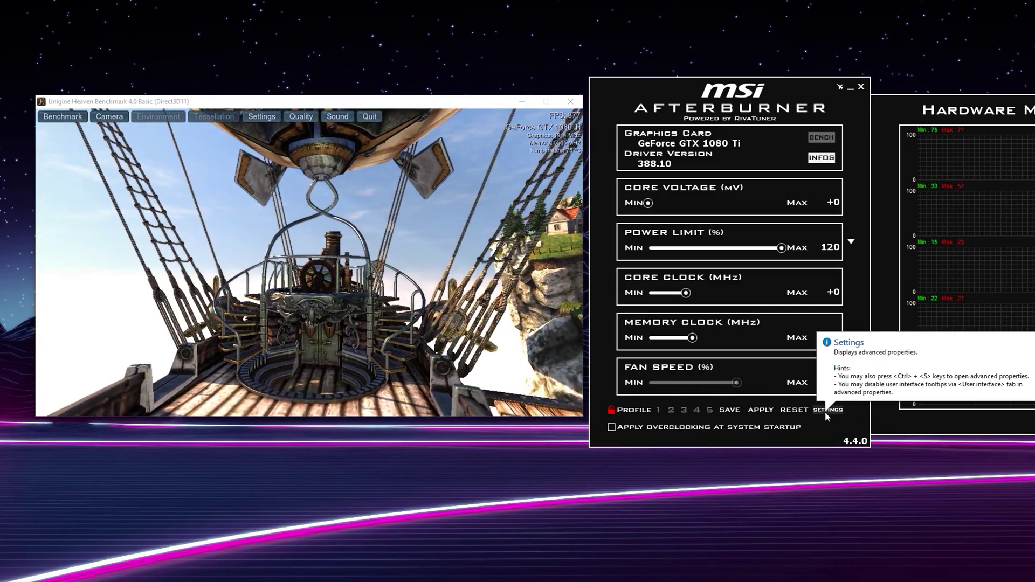
Step: Enable the Framerate and Frametime monitoring graphs and mark both for the On-Screen Display
click(828, 411)
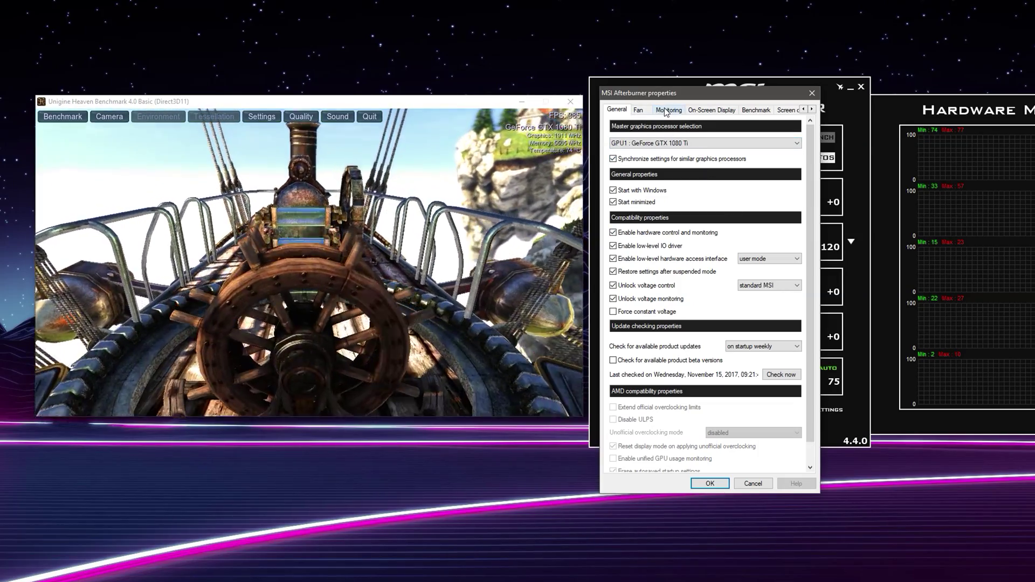
click(664, 108)
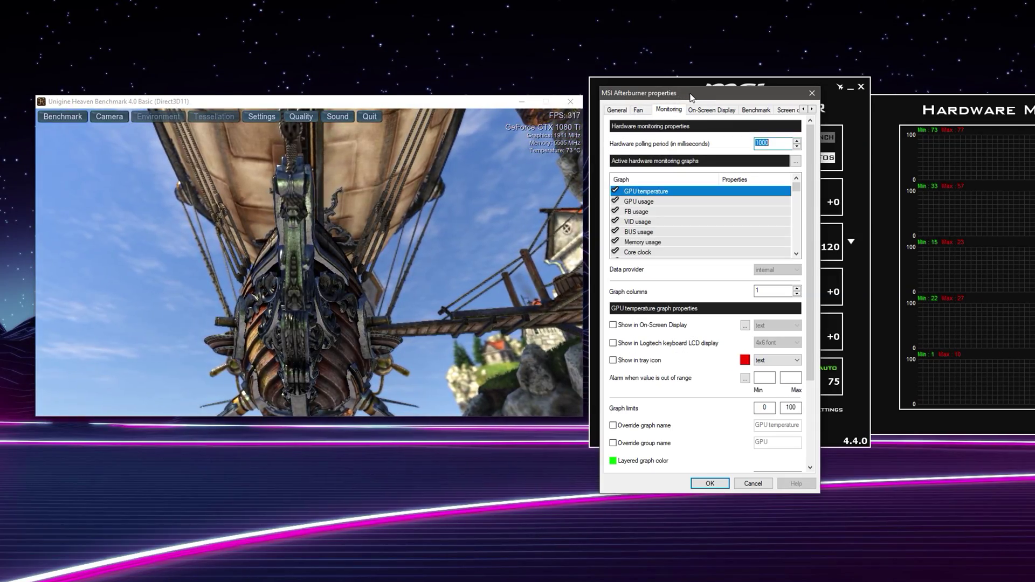
drag(691, 97, 690, 66)
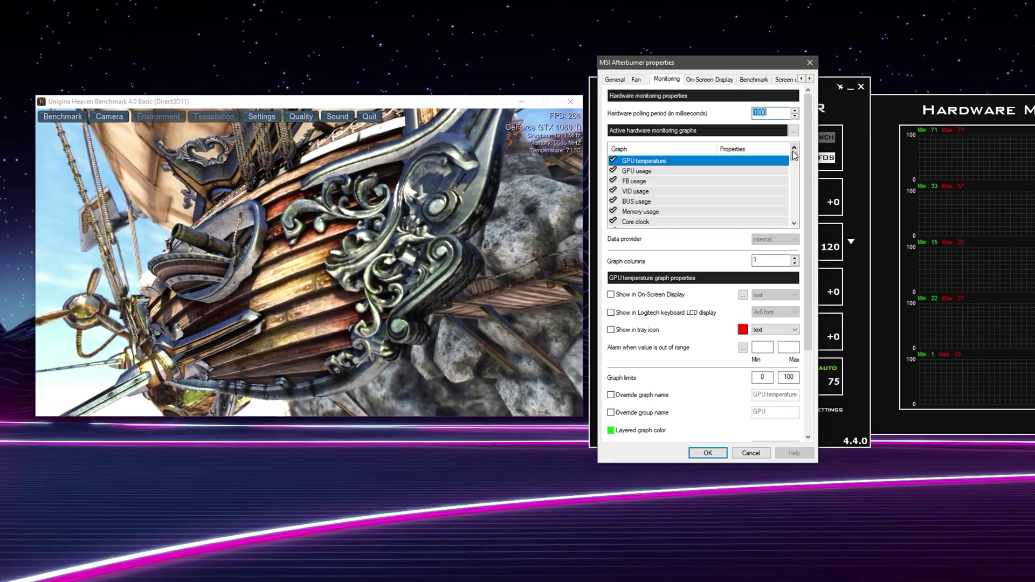
drag(796, 156, 796, 202)
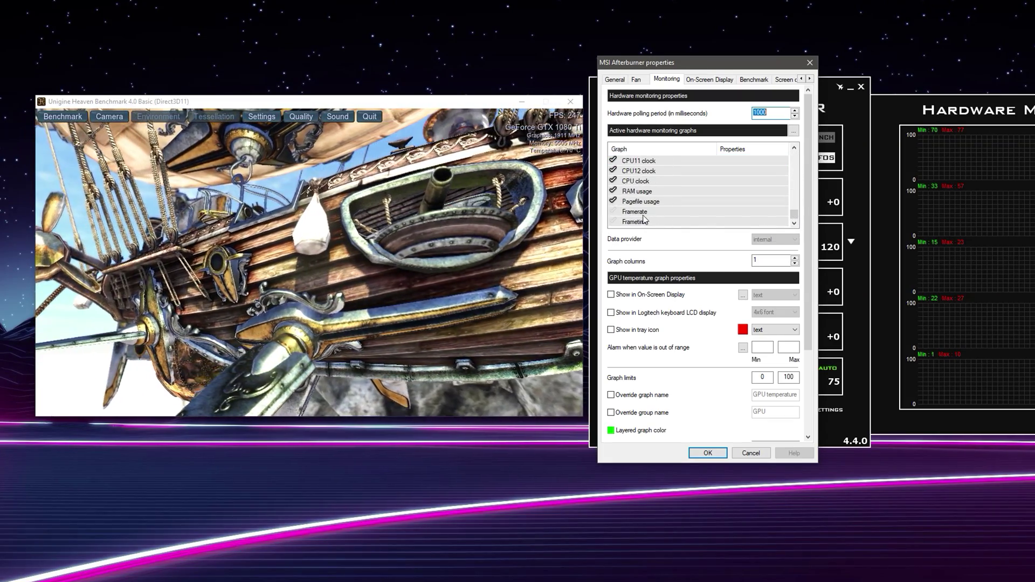
mouse_move(625, 219)
click(614, 212)
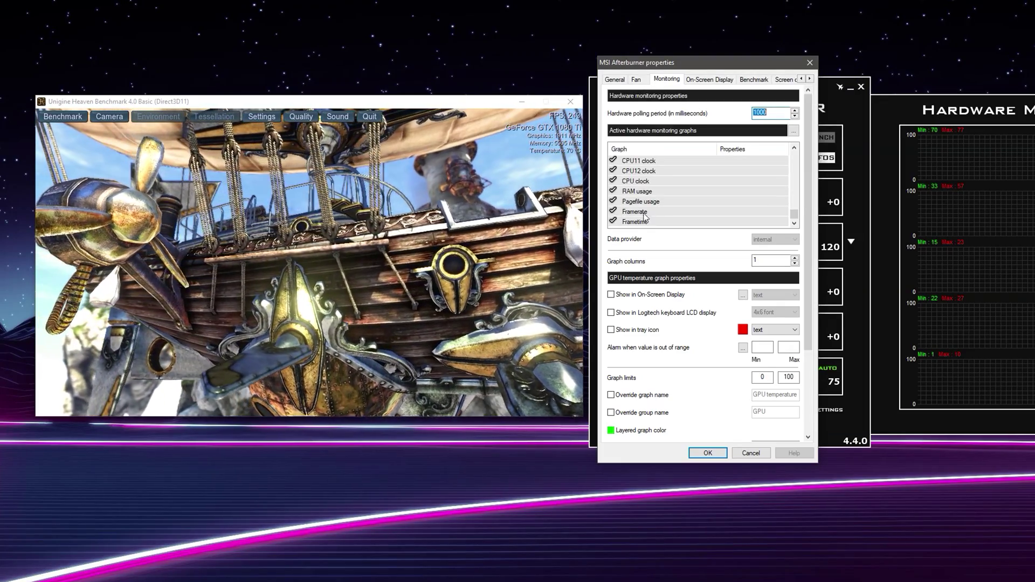
click(646, 214)
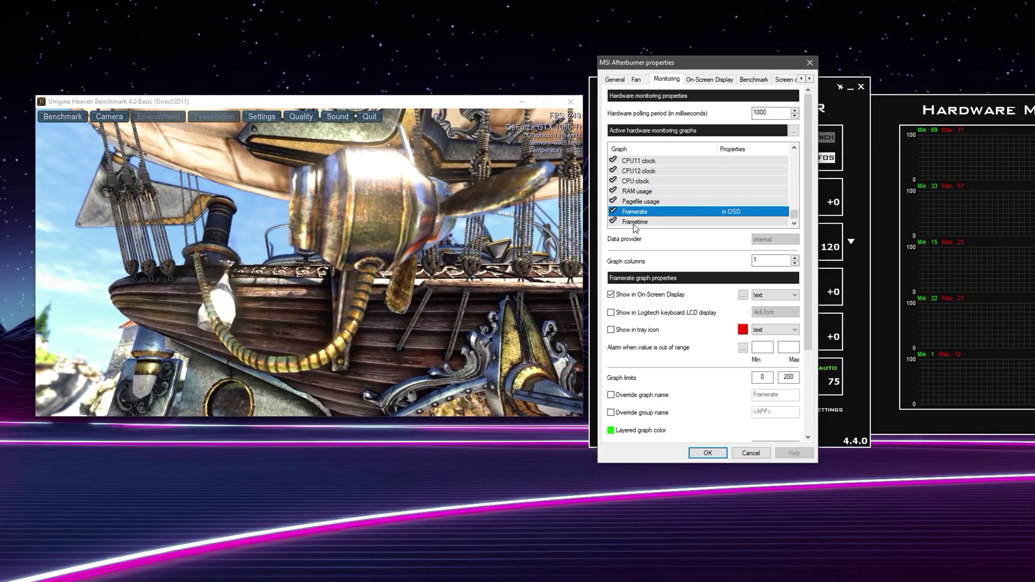
click(615, 296)
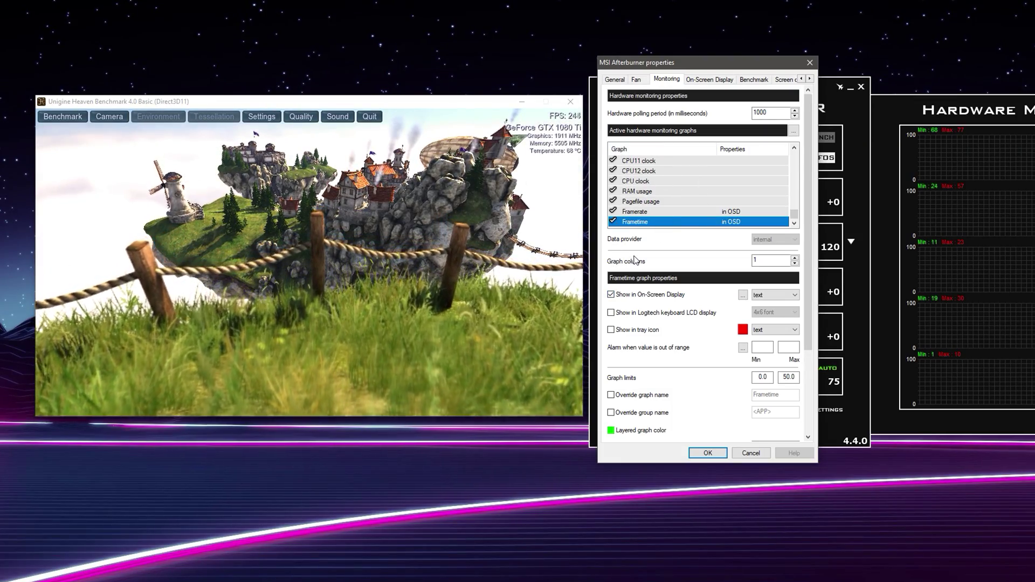
click(652, 212)
Step: Move Framerate to the top of the graph list with Frametime directly below, then apply
scroll(653, 216, up, 2)
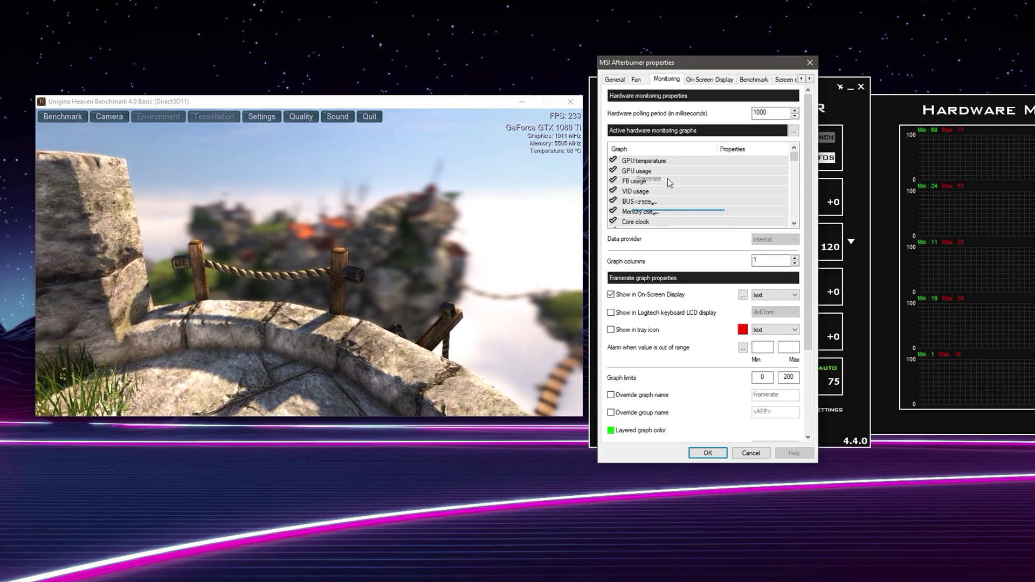
drag(669, 163, 665, 157)
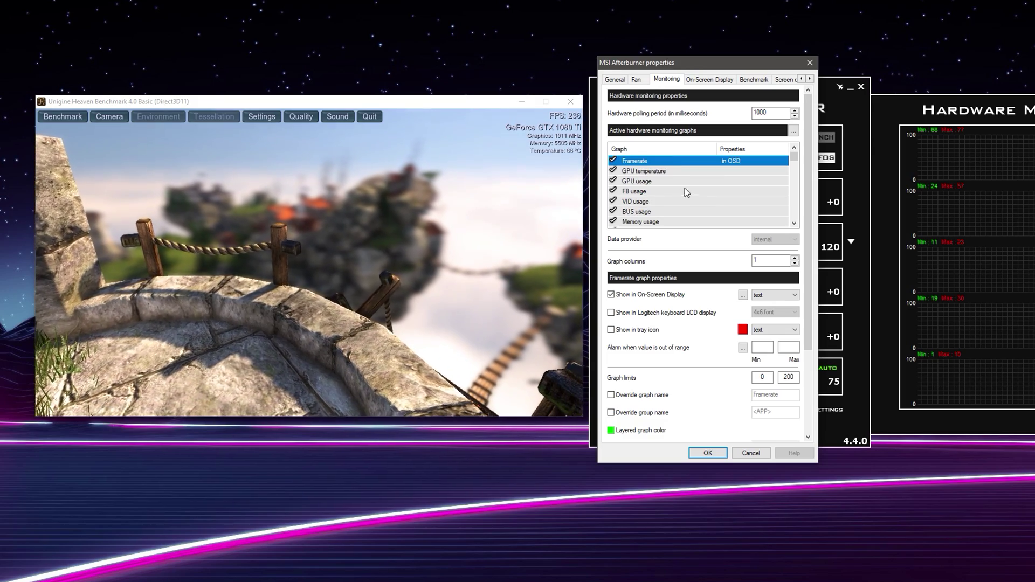
scroll(660, 173, down, 10)
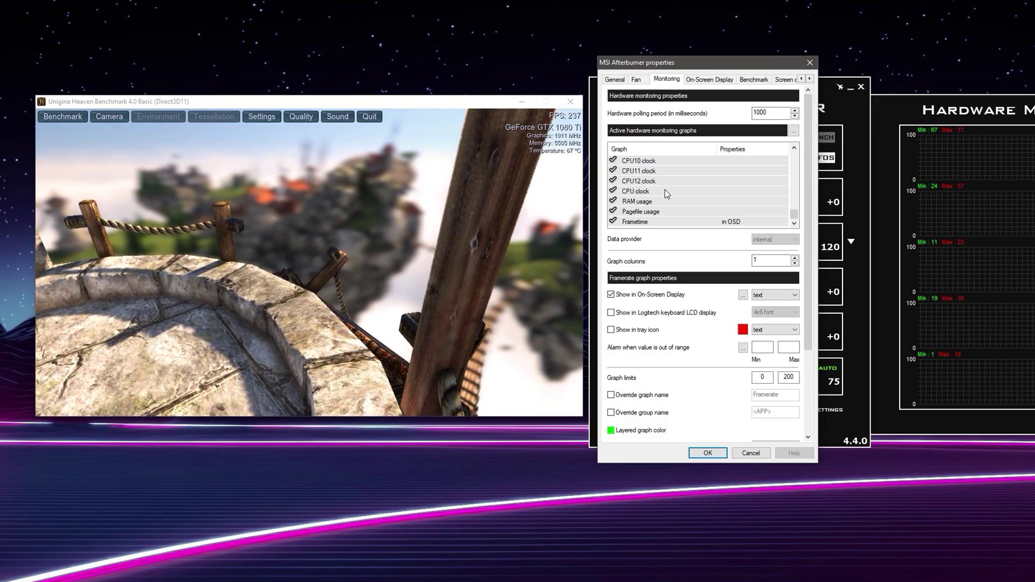
click(630, 222)
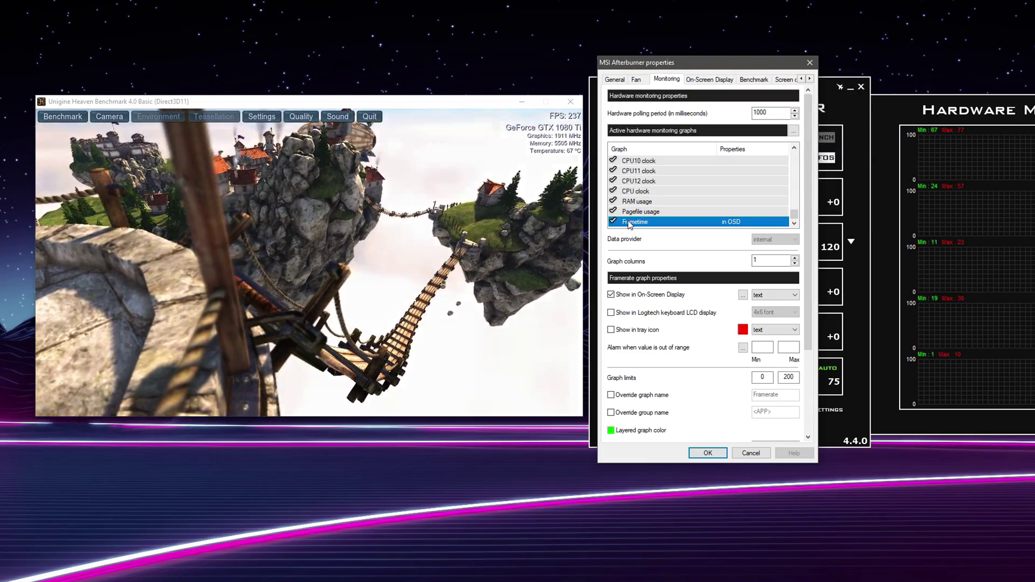
scroll(671, 215, up, 5)
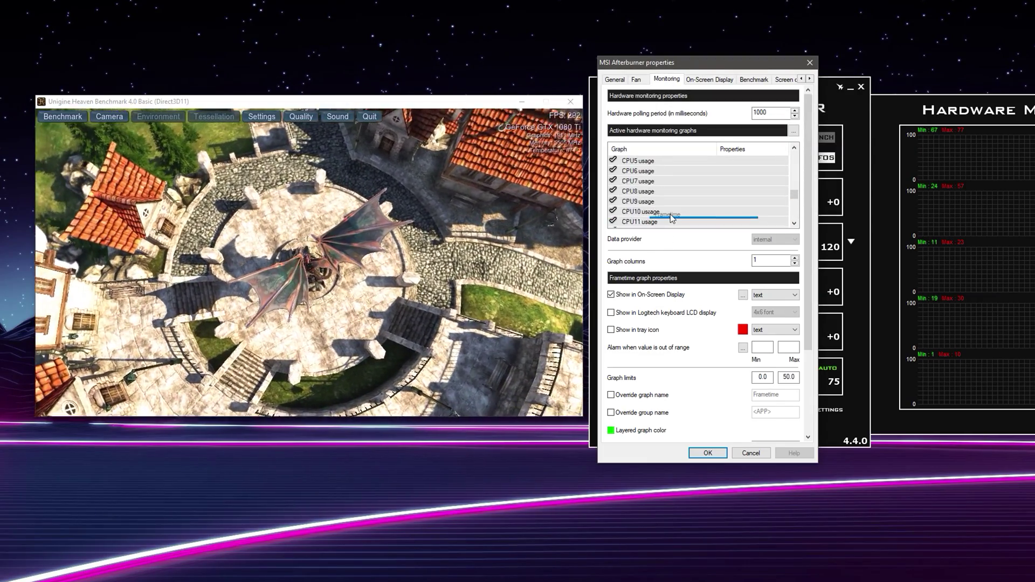
scroll(671, 218, up, 5)
drag(671, 217, 665, 167)
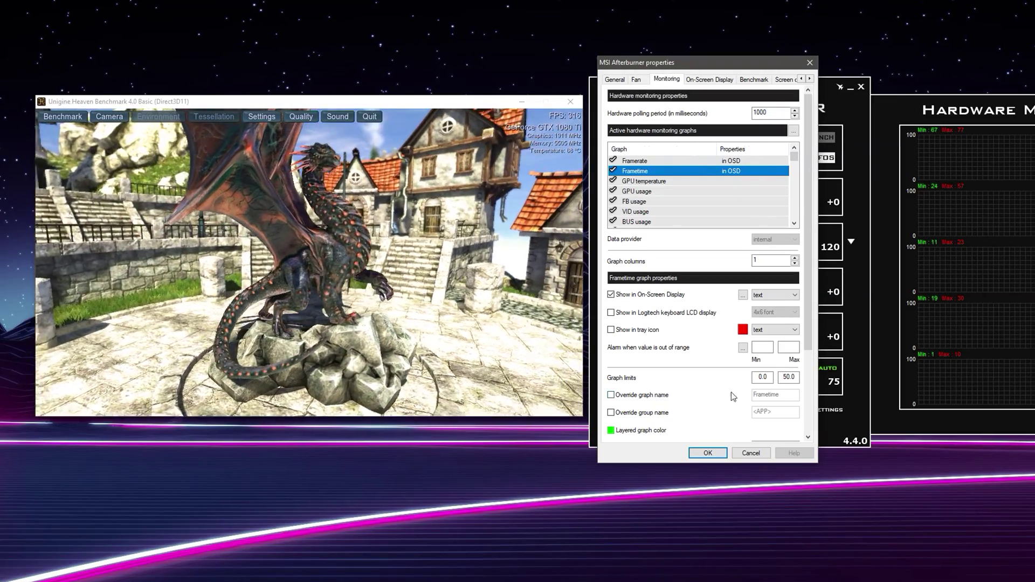
click(708, 454)
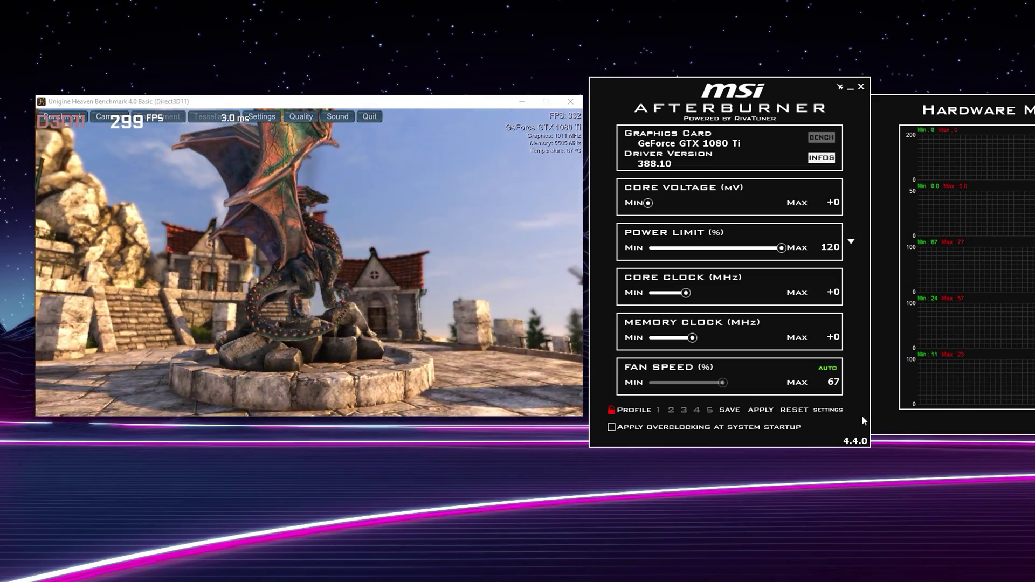
Step: Change the Framerate On-Screen Display type from text to combo and confirm
click(836, 411)
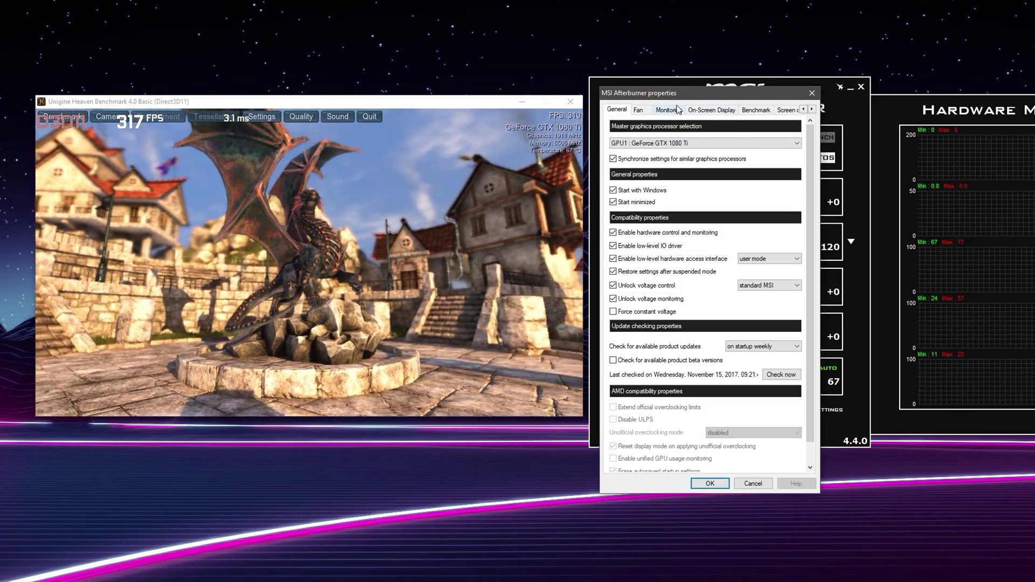
click(669, 110)
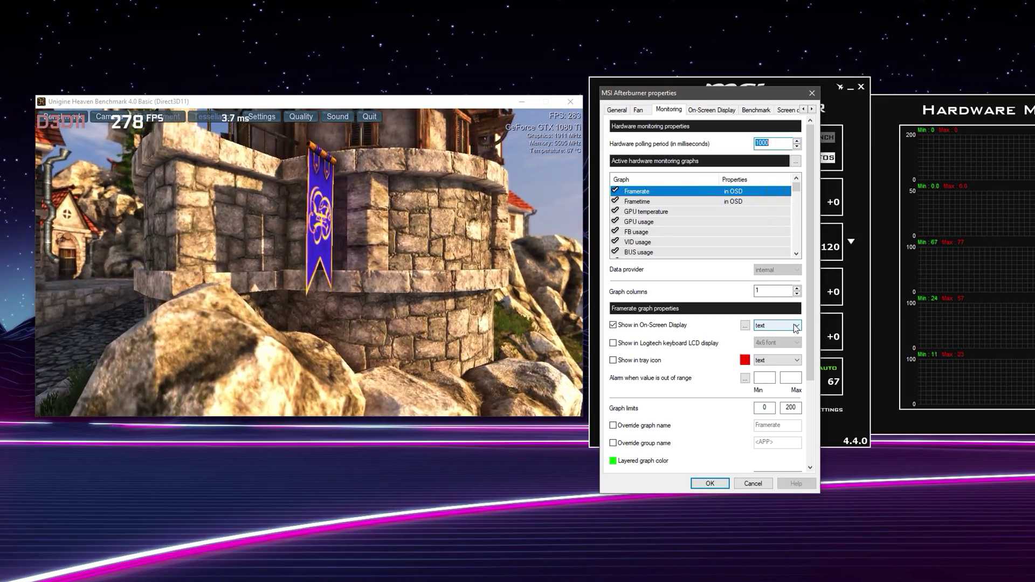
click(798, 328)
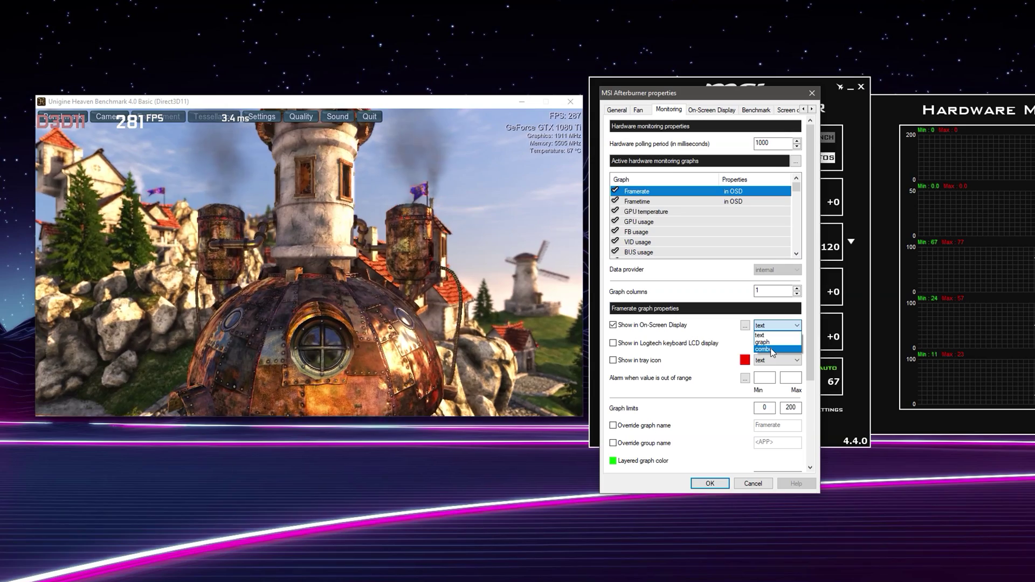
click(773, 350)
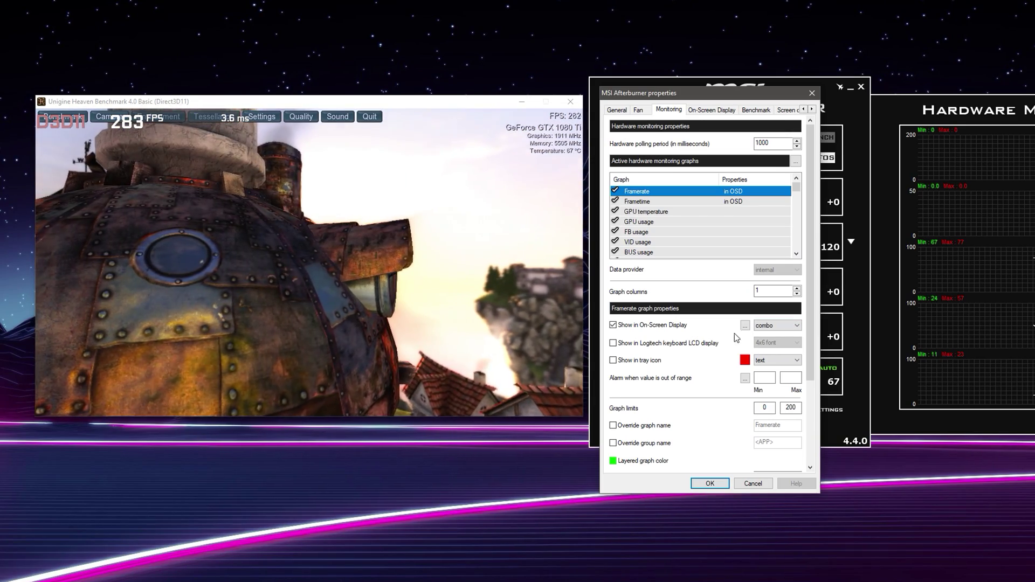
click(707, 484)
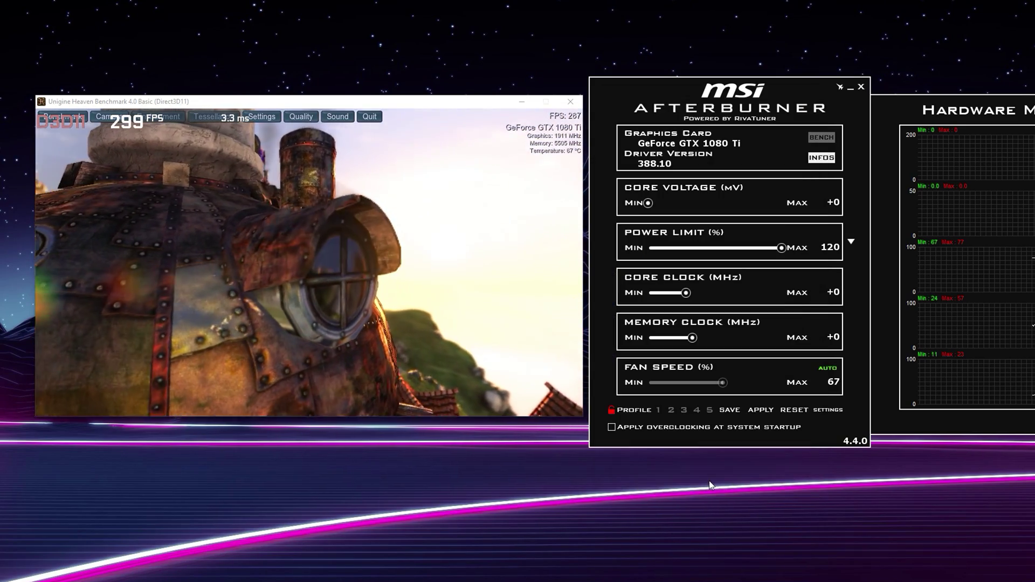